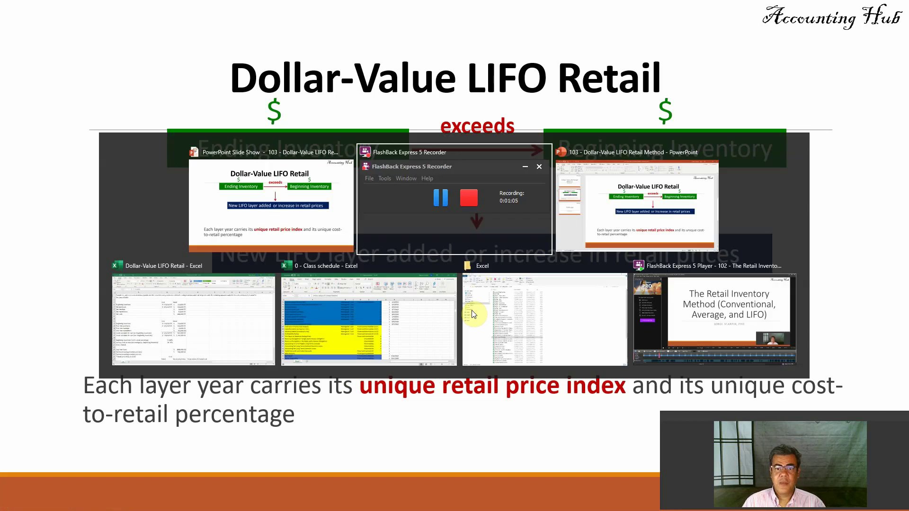
key("alt+Tab")
key("alt+Tab")
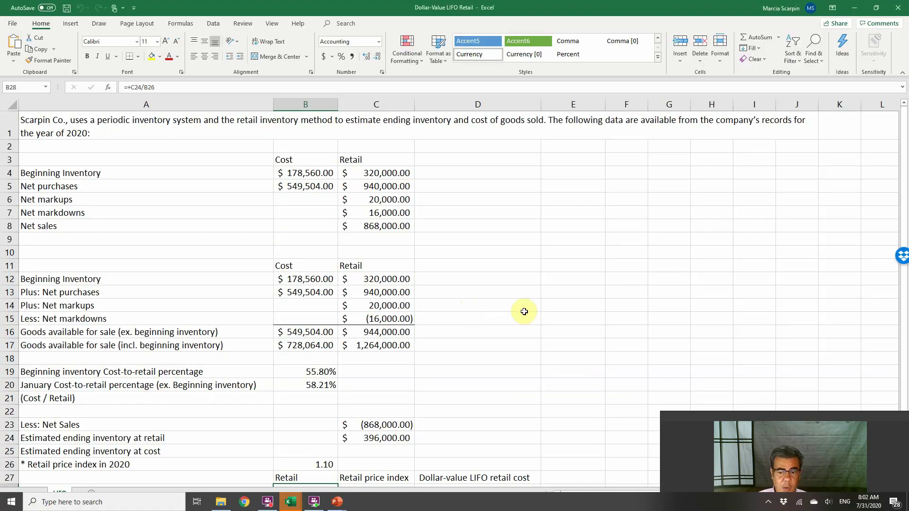
- Bring up the Dollar-Value LIFO Retail workbook and highlight Scarpin Co.'s cost and retail data in B4:C8
left_click_drag(796, 416, 801, 399)
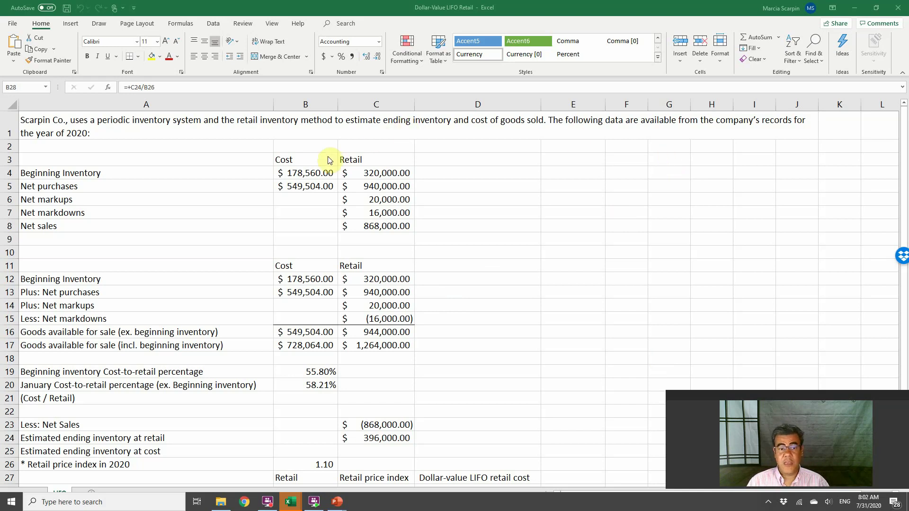
left_click_drag(303, 171, 385, 221)
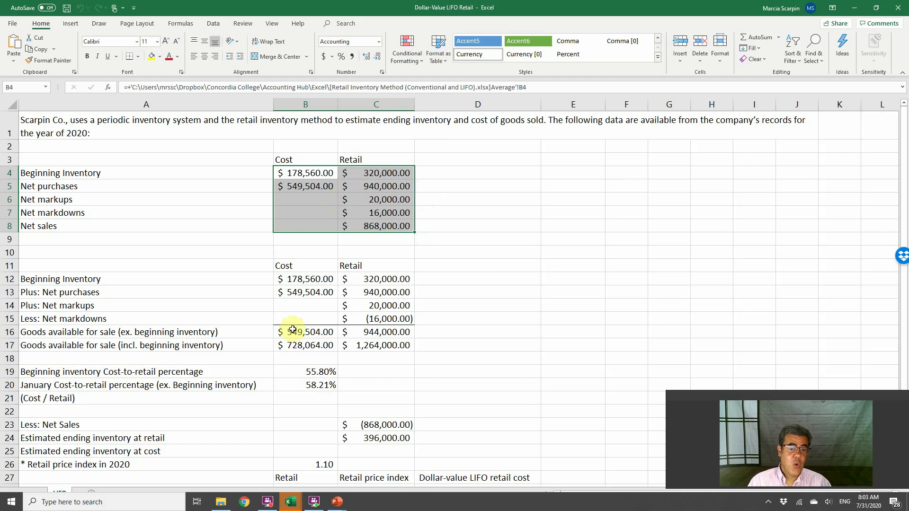
left_click_drag(294, 279, 365, 291)
left_click(367, 306)
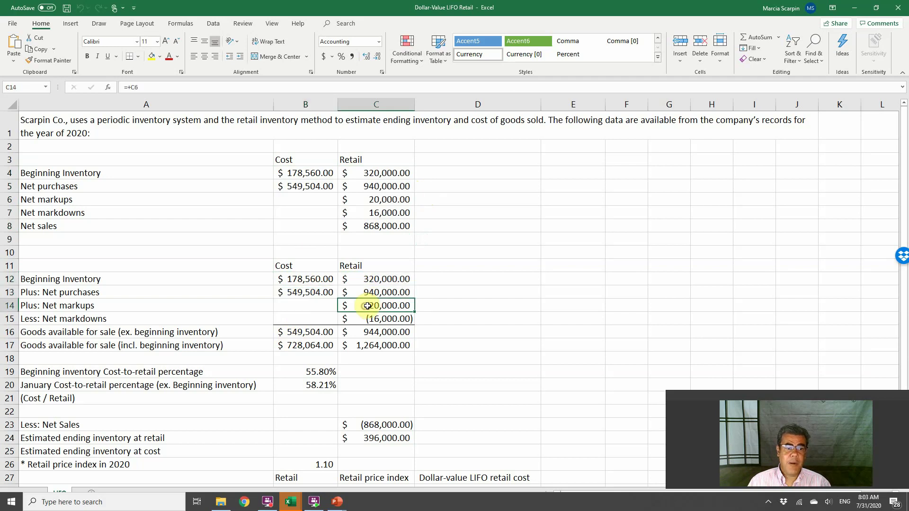
left_click(378, 316)
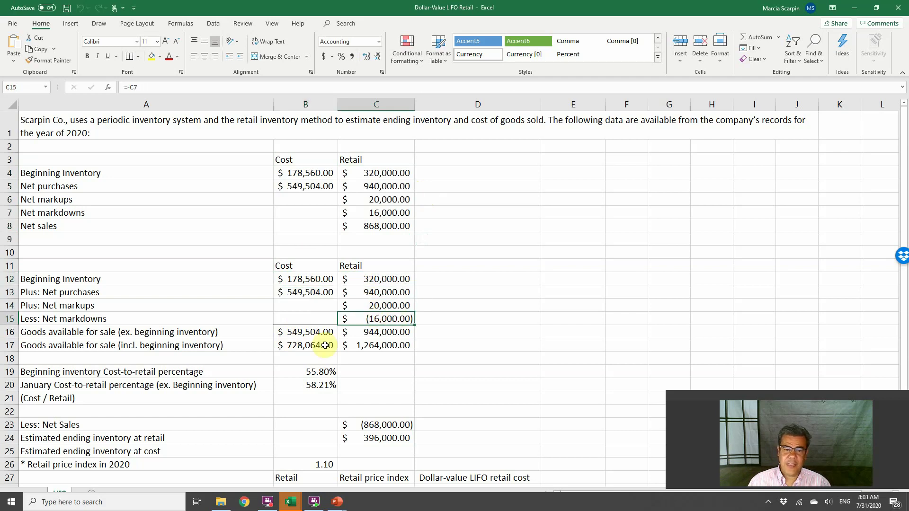
left_click(300, 331)
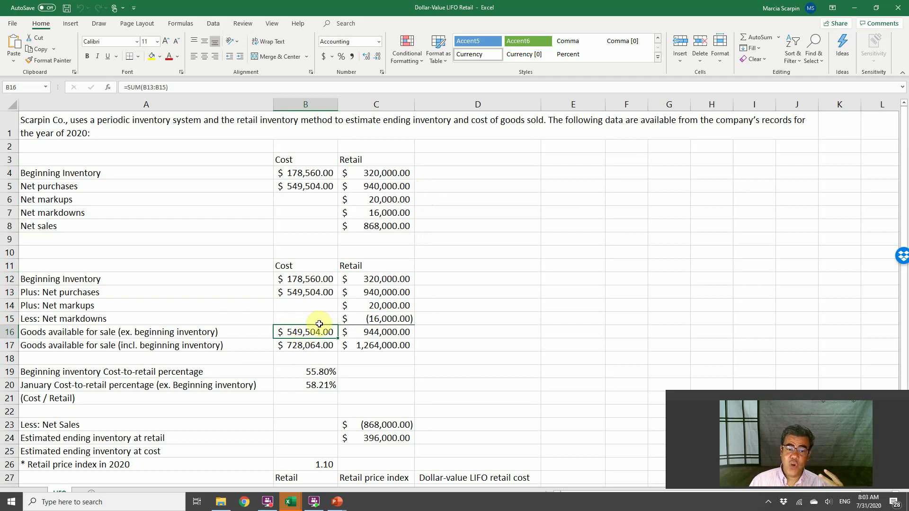
left_click_drag(305, 290, 371, 319)
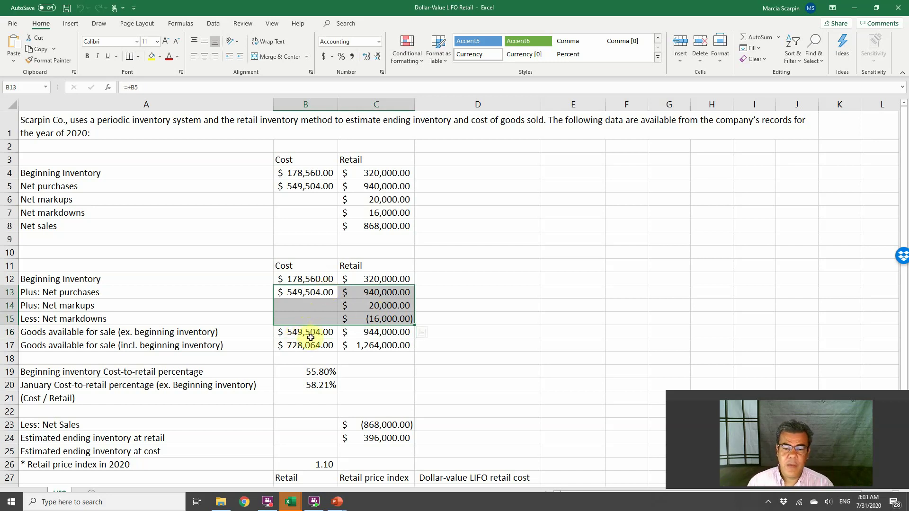
left_click_drag(309, 345, 349, 351)
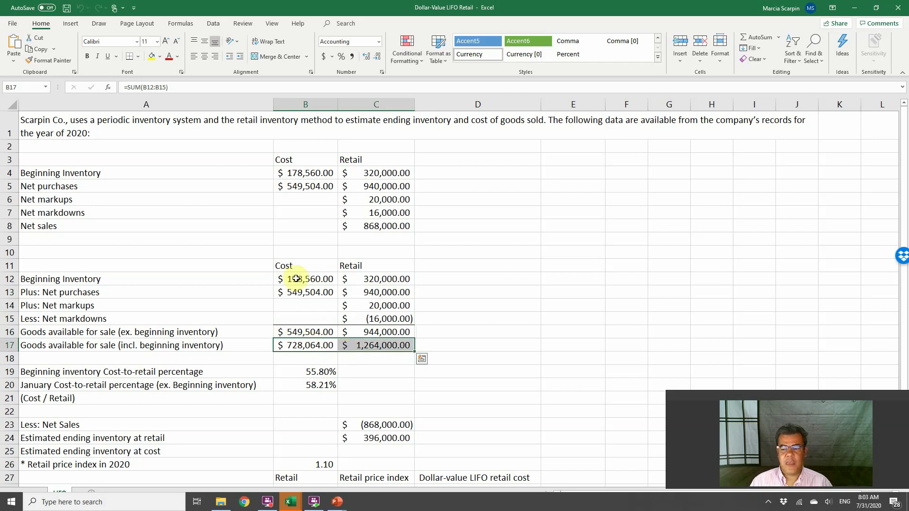
left_click(313, 373)
- Review the cost-to-retail percentages and the beginning inventory cost and retail values
left_click_drag(314, 375, 315, 380)
left_click(315, 373)
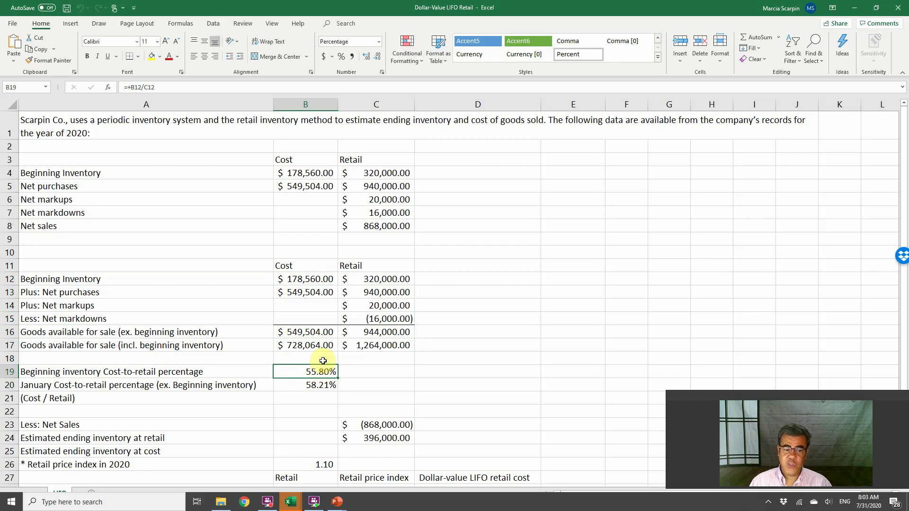
left_click_drag(312, 277, 374, 279)
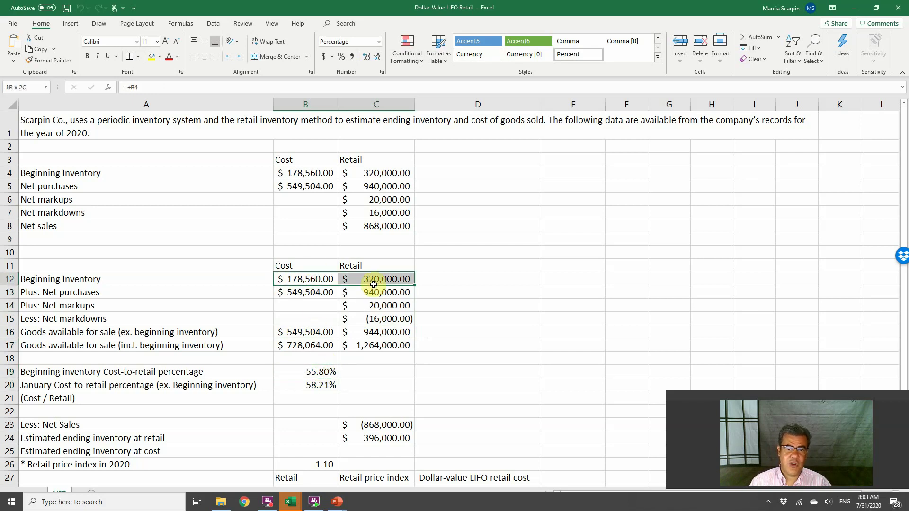
- Change 'January' to '2020' in the row 20 label, then check the B20 and C23 formulas
double_click(55, 388)
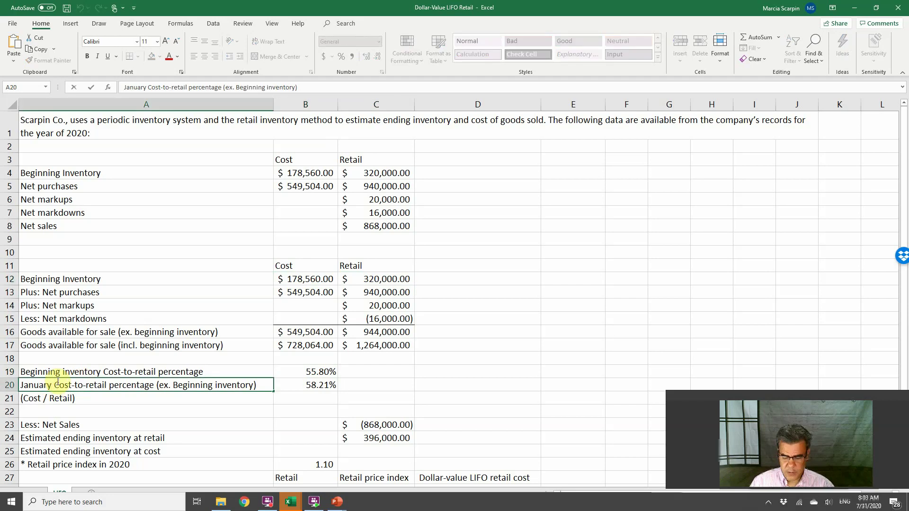
double_click(57, 382)
type("2020")
key("Return")
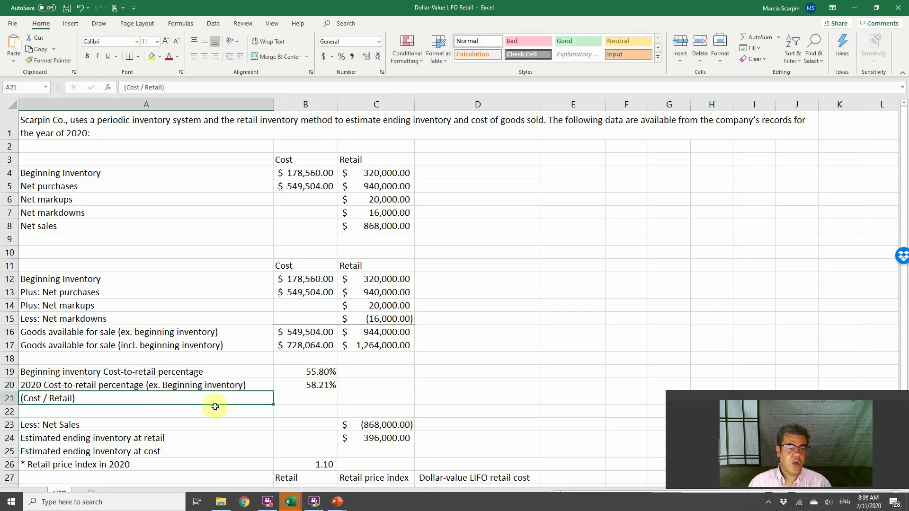
left_click(305, 384)
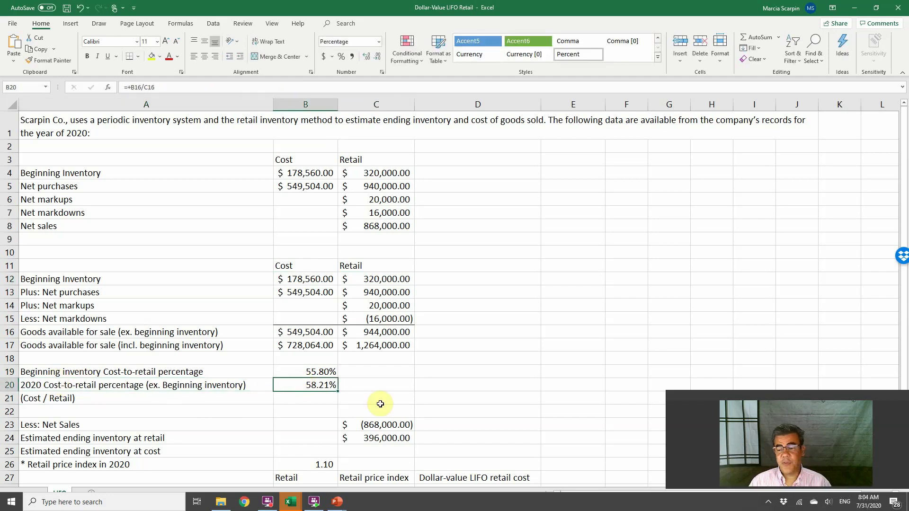
left_click(398, 425)
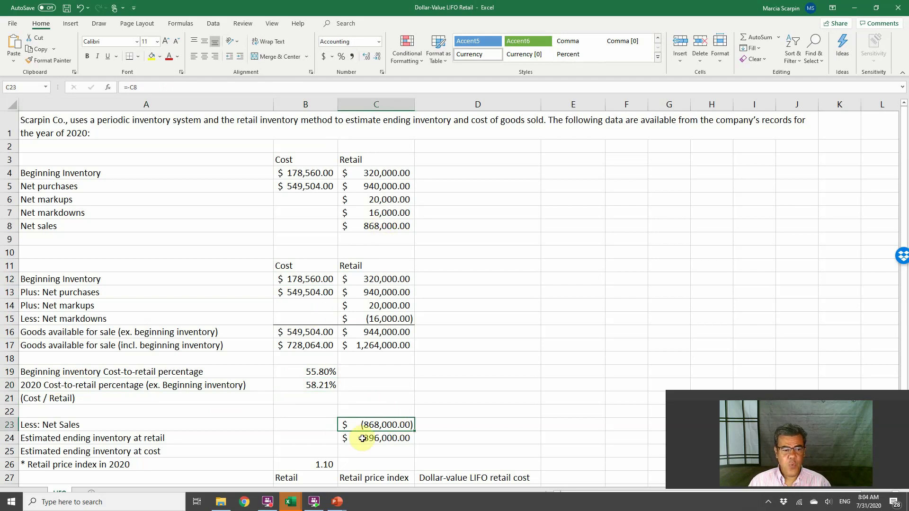
left_click(378, 438)
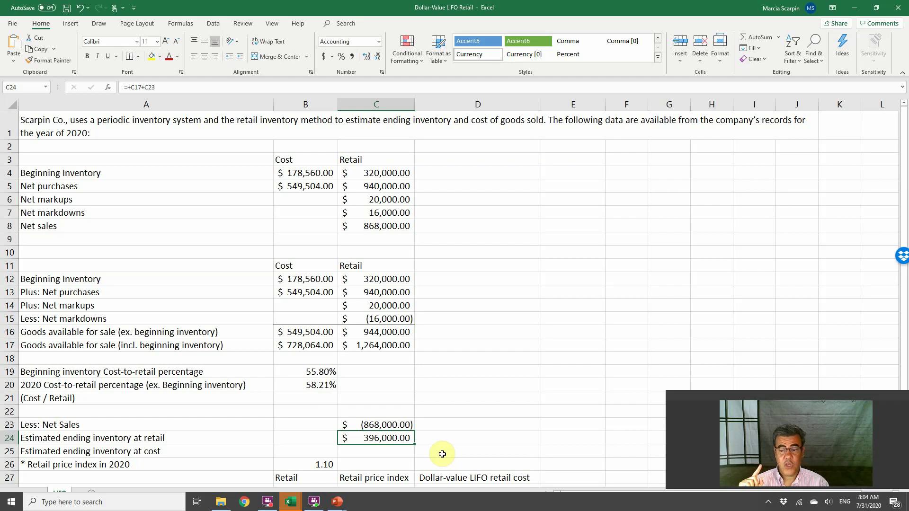
scroll(446, 379, "down", 1)
left_click(311, 407)
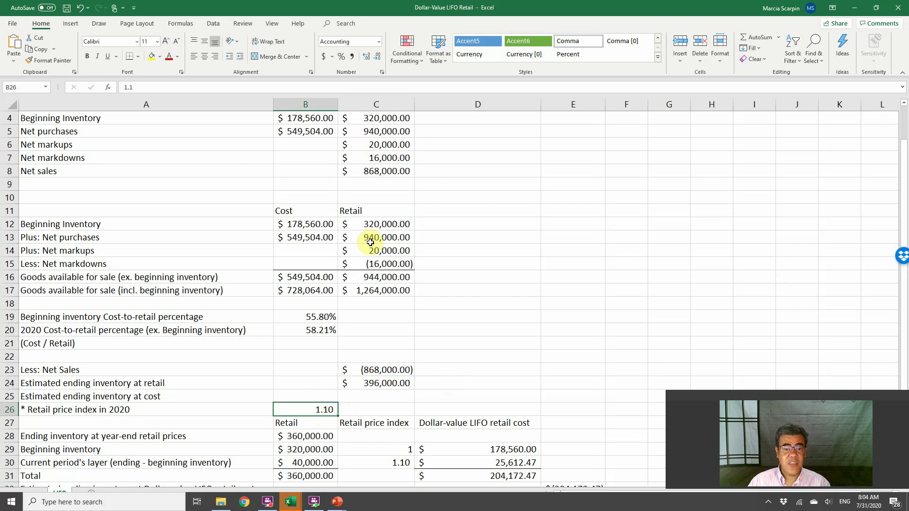
scroll(374, 237, "up", 1)
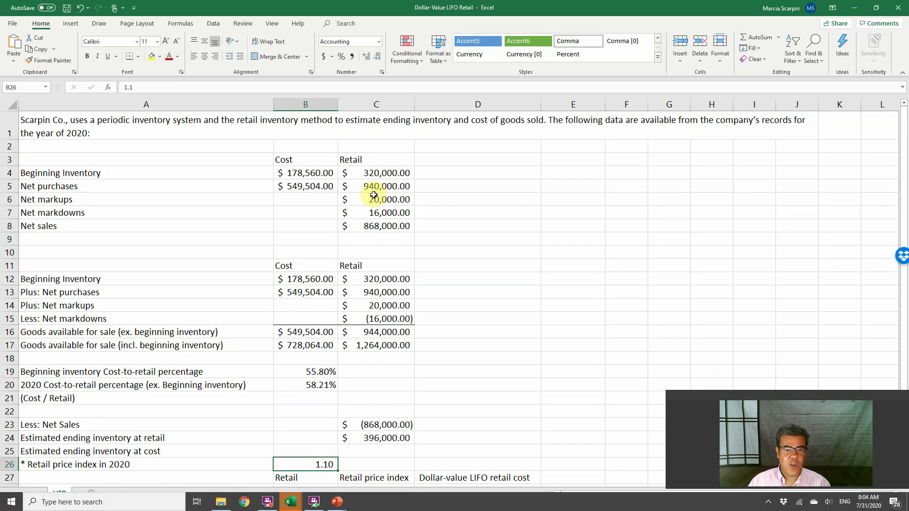
left_click(378, 173)
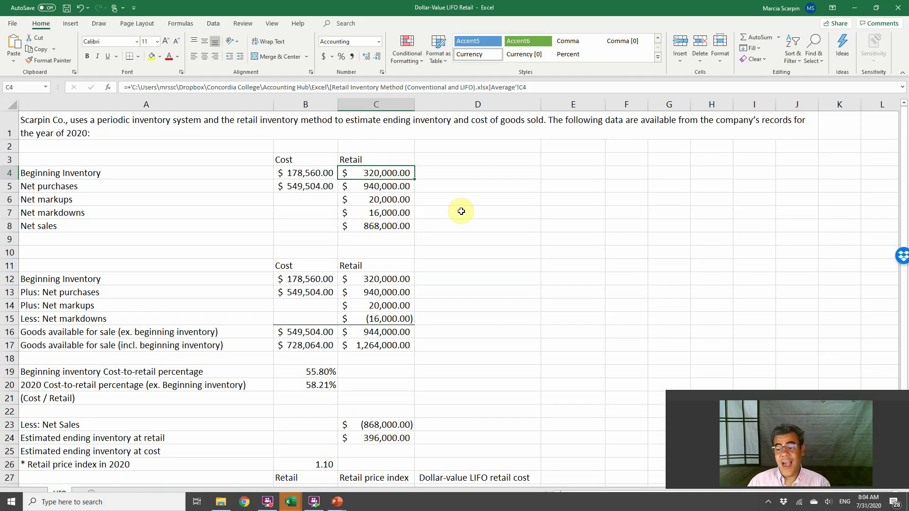
scroll(491, 333, "down", 1)
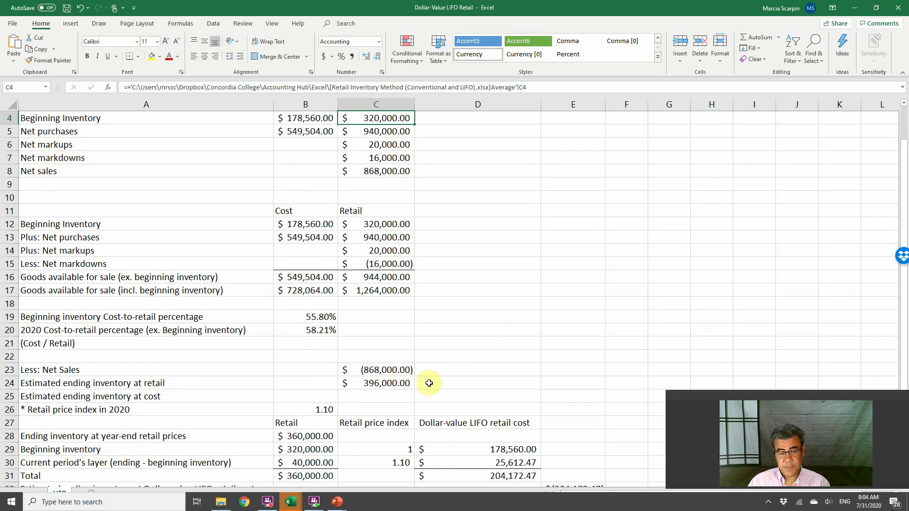
- Enter a first version of B28's year-end retail formula as C24/B26
left_click(310, 436)
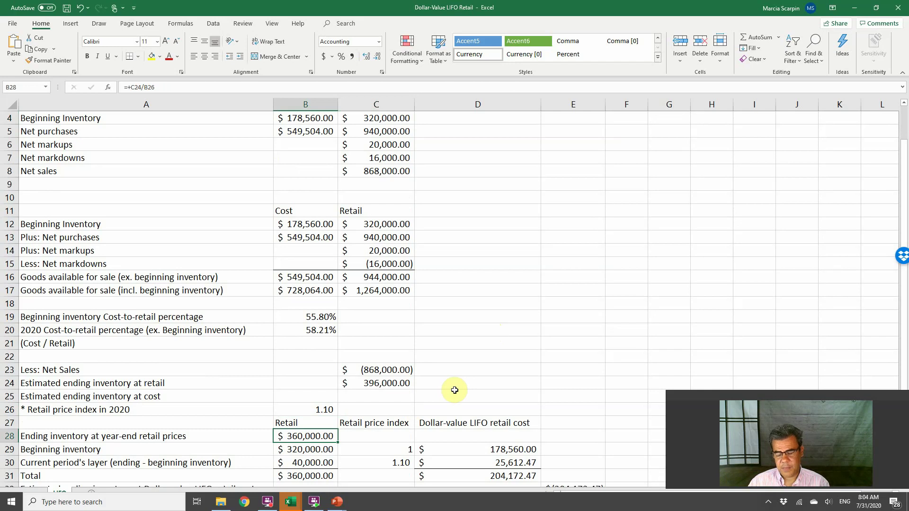
type("+")
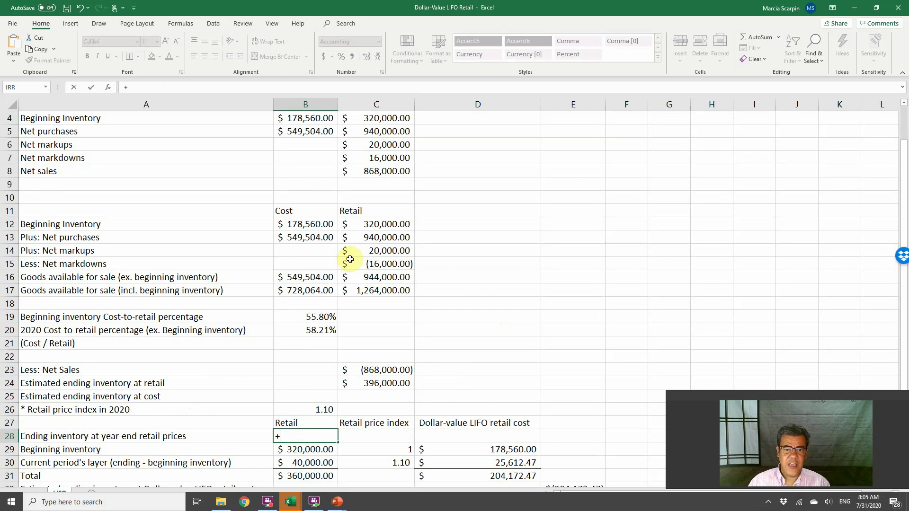
key("ctrl+Return")
scroll(352, 256, "up", 2)
type("C24/B26")
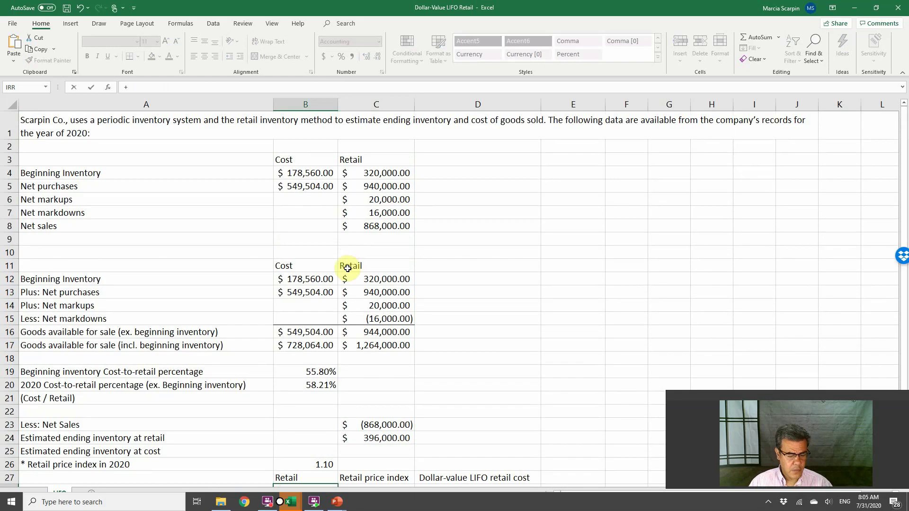
key("ctrl+Return")
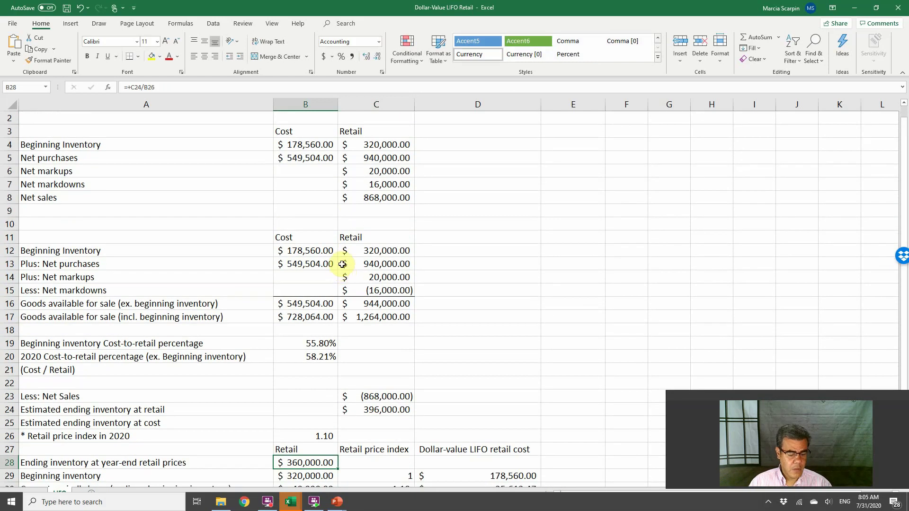
- Re-enter B28 as ending inventory at retail divided by the 1.10 index, giving $360,000.00
type("+")
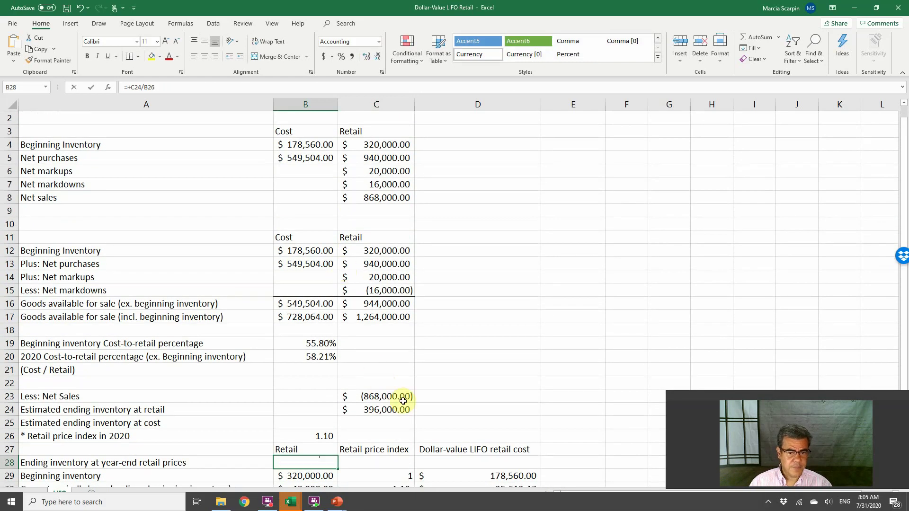
left_click(385, 410)
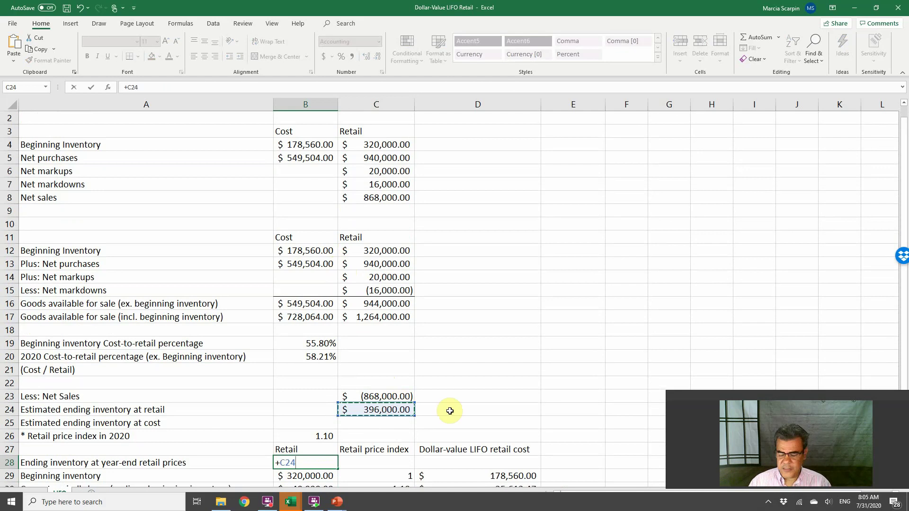
type("/")
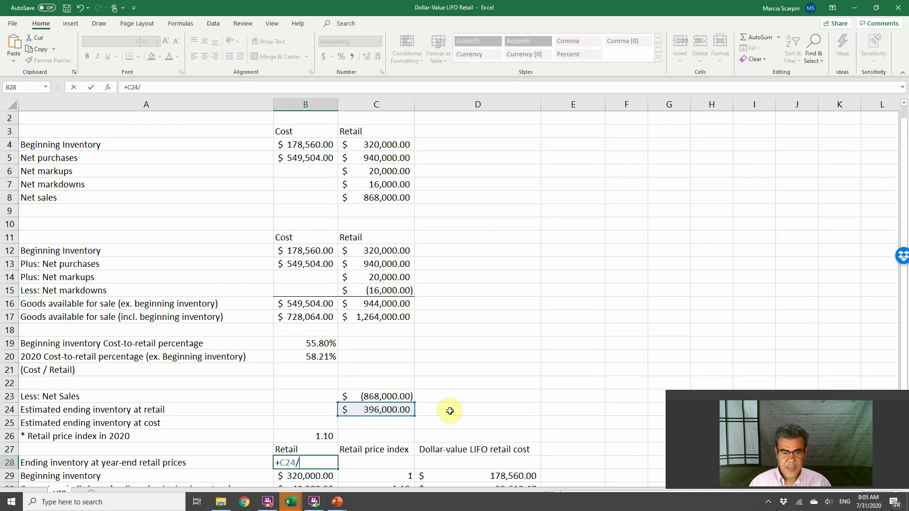
left_click(309, 433)
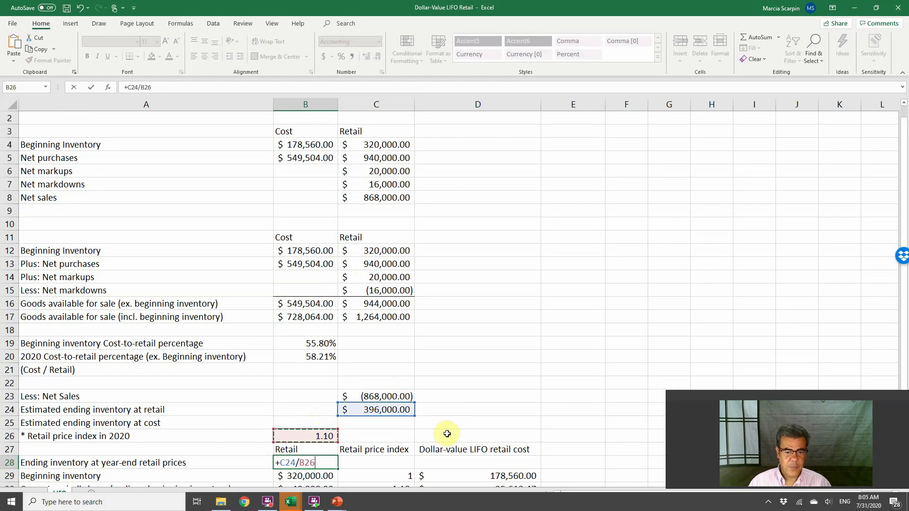
key("Return")
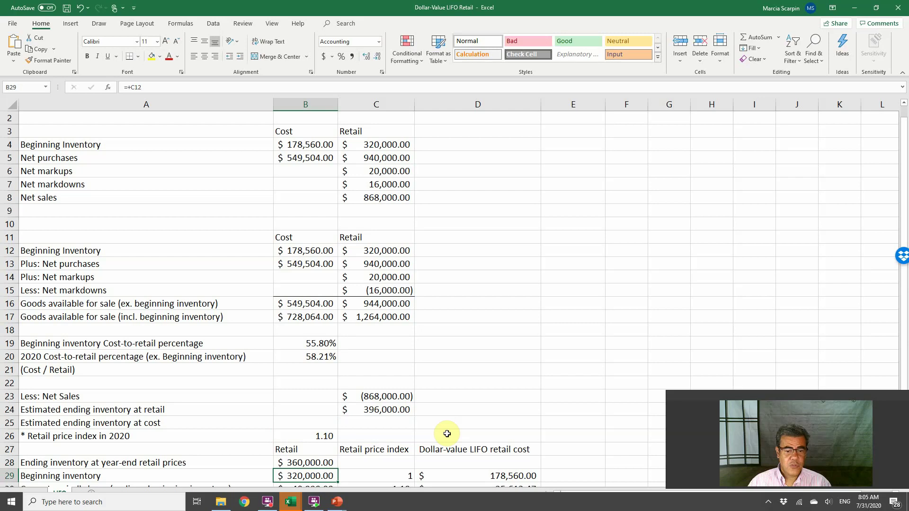
left_click(300, 462)
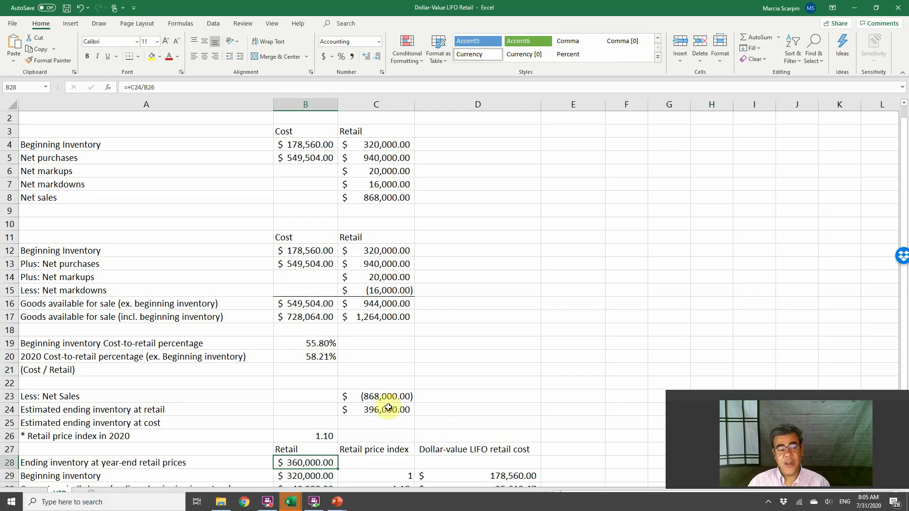
left_click(387, 409)
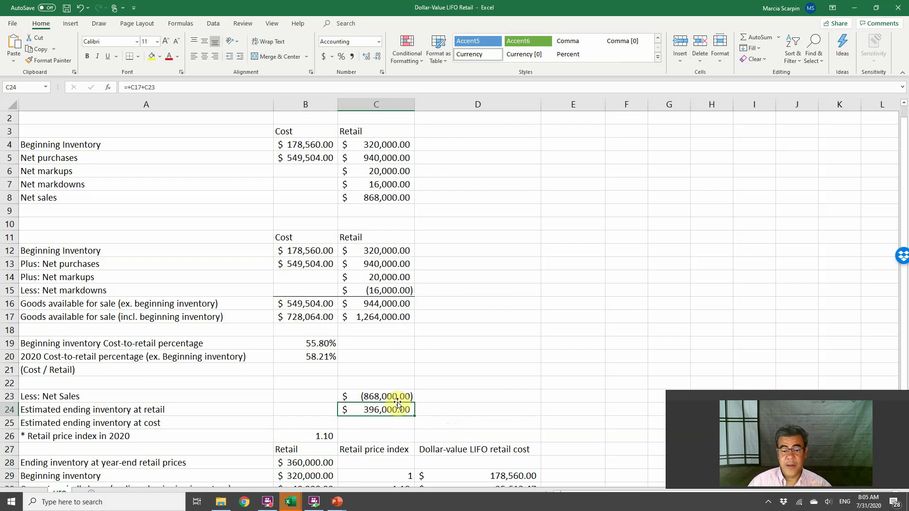
scroll(402, 374, "down", 1)
scroll(402, 376, "down", 1)
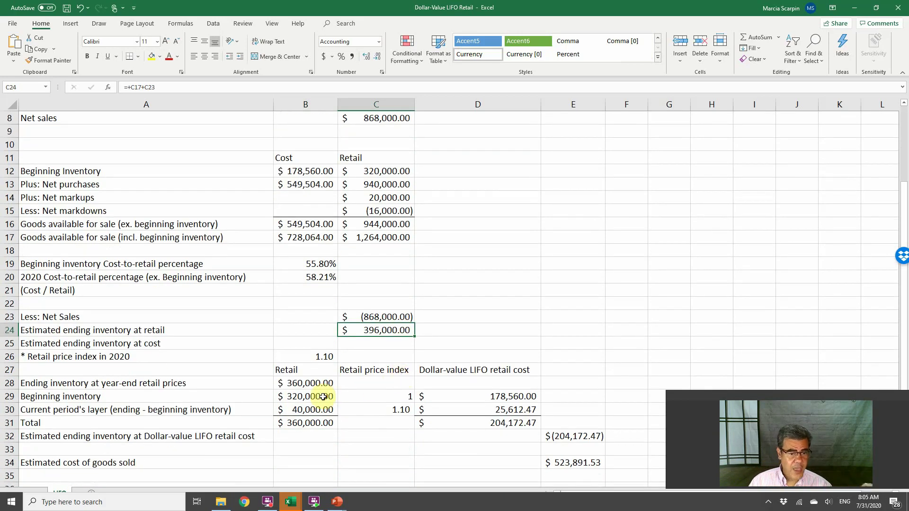
- Trace the beginning inventory retail formula in B29 back to its source data
left_click(318, 396)
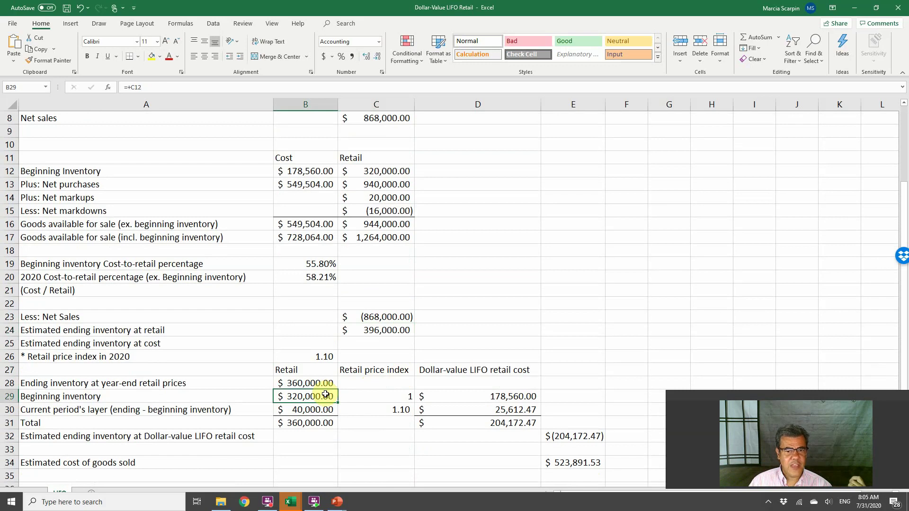
left_click(392, 170)
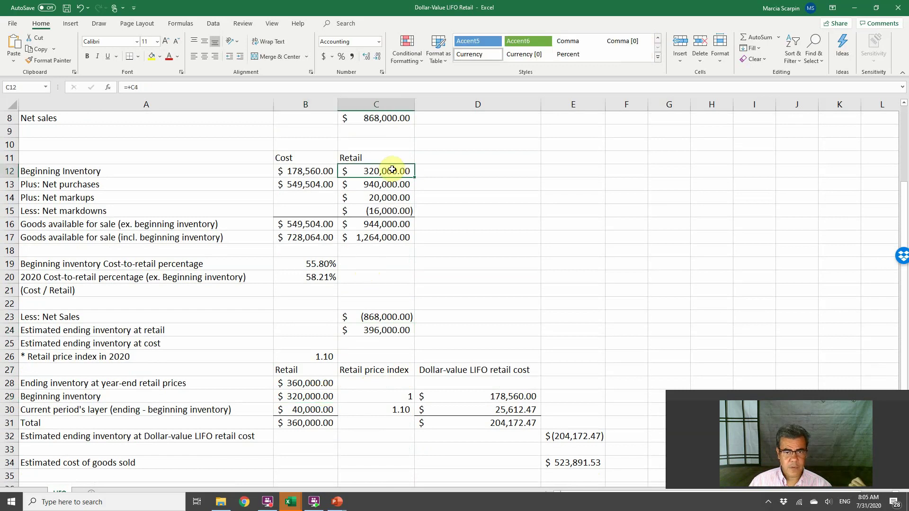
left_click(305, 410)
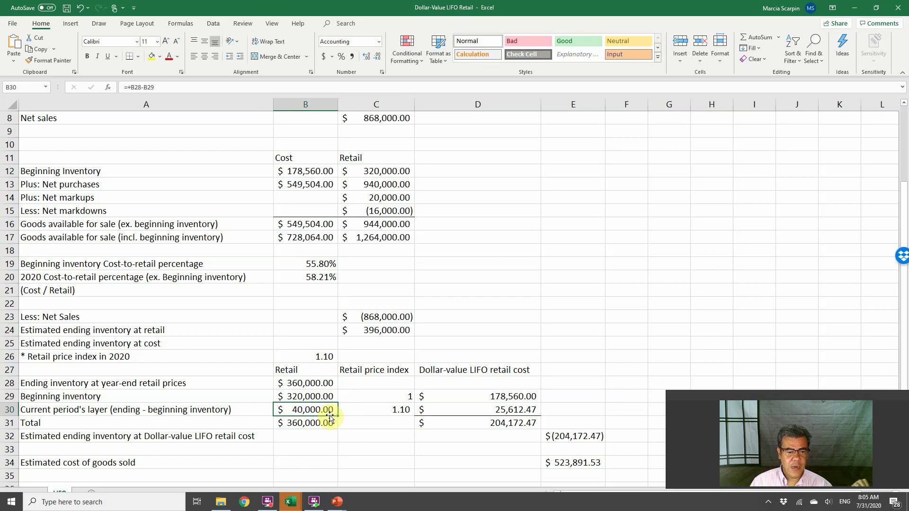
- Replace B30's formula with =+B28-B29, a $40,000.00 current period layer
key("Delete")
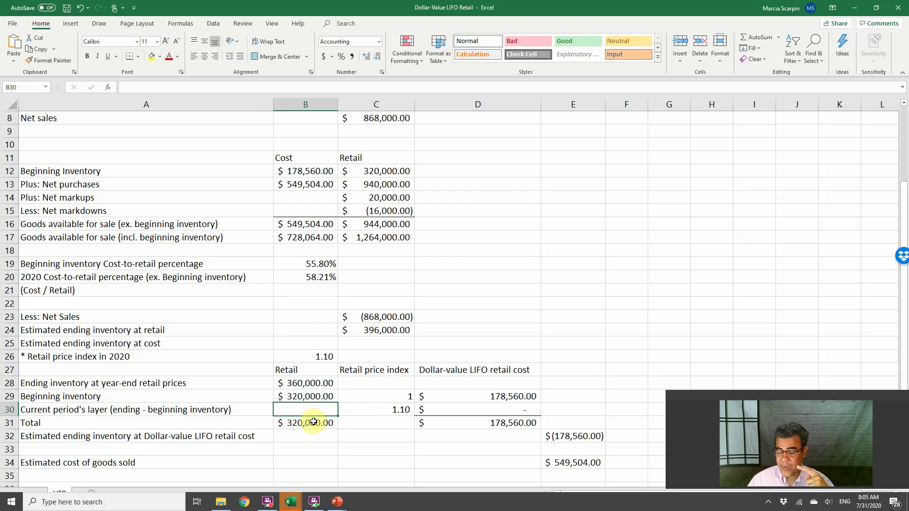
type("+")
left_click(378, 332)
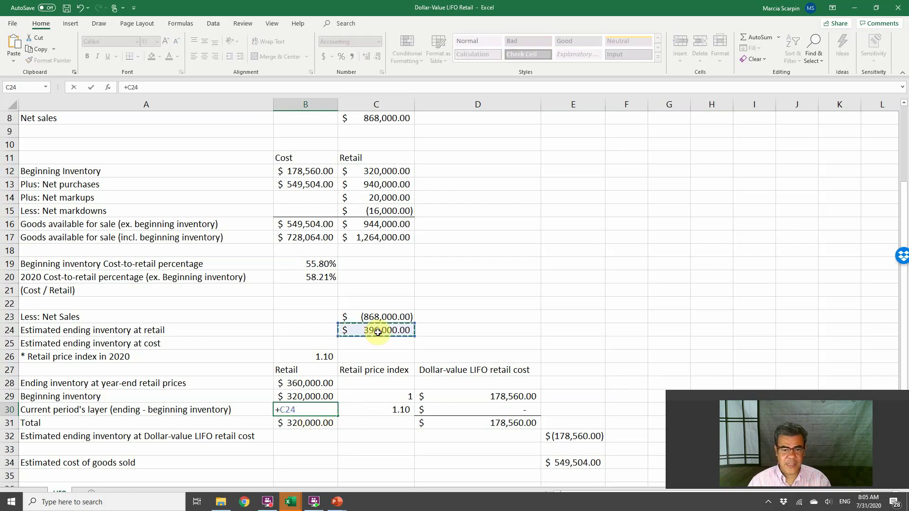
type("-")
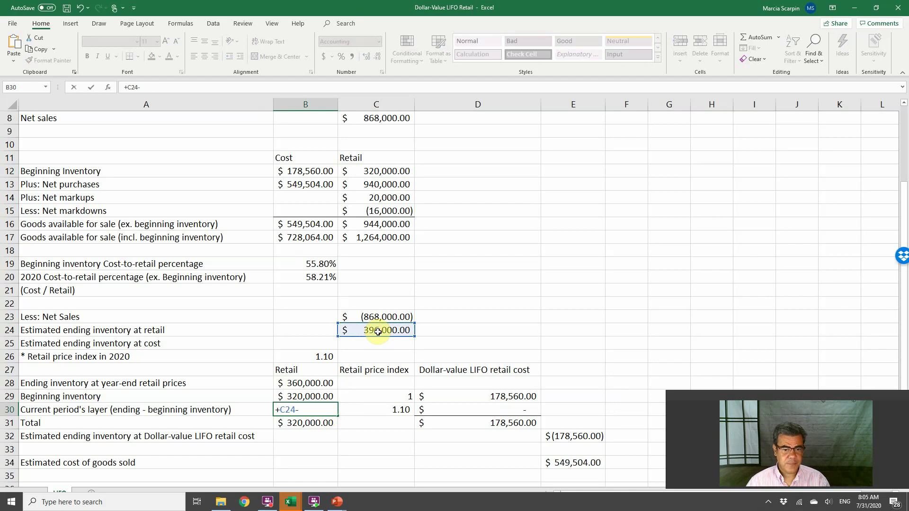
key("BackSpace")
key("BackSpace")
key("BackSpace")
key("BackSpace")
key("BackSpace")
type("+")
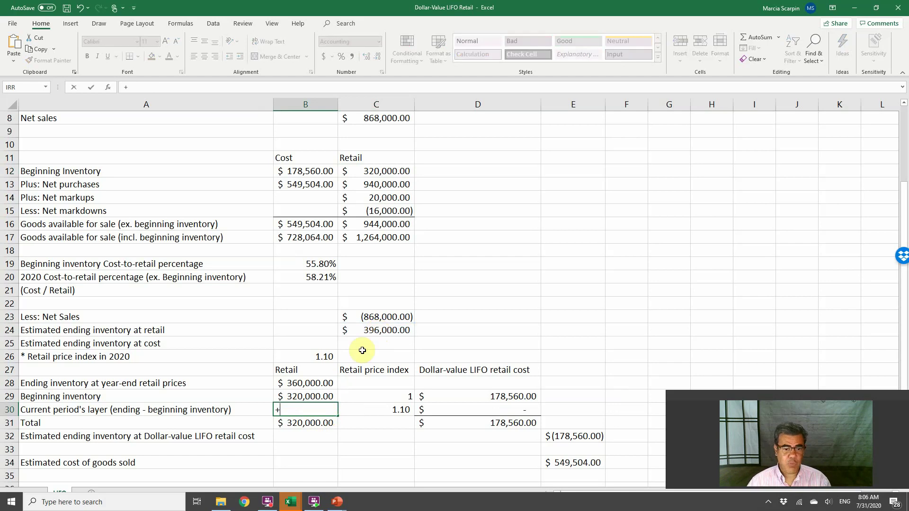
left_click(306, 383)
type("-")
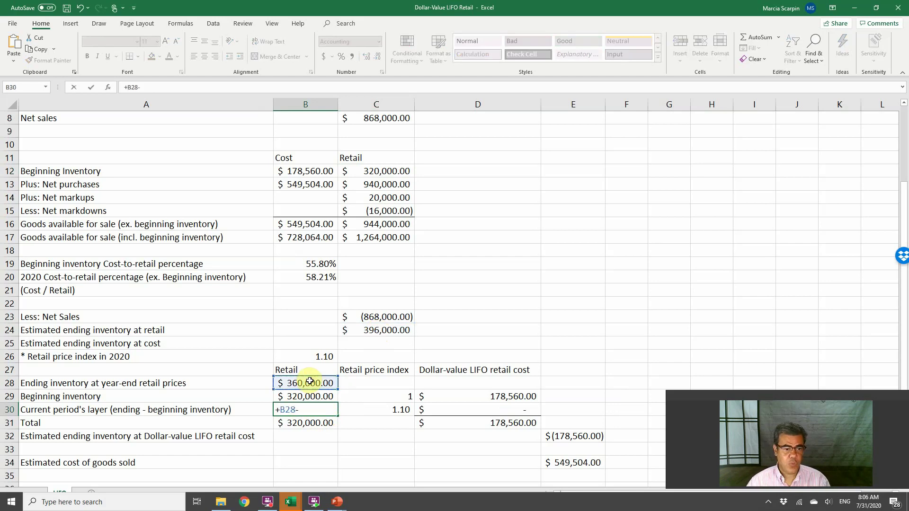
left_click(306, 396)
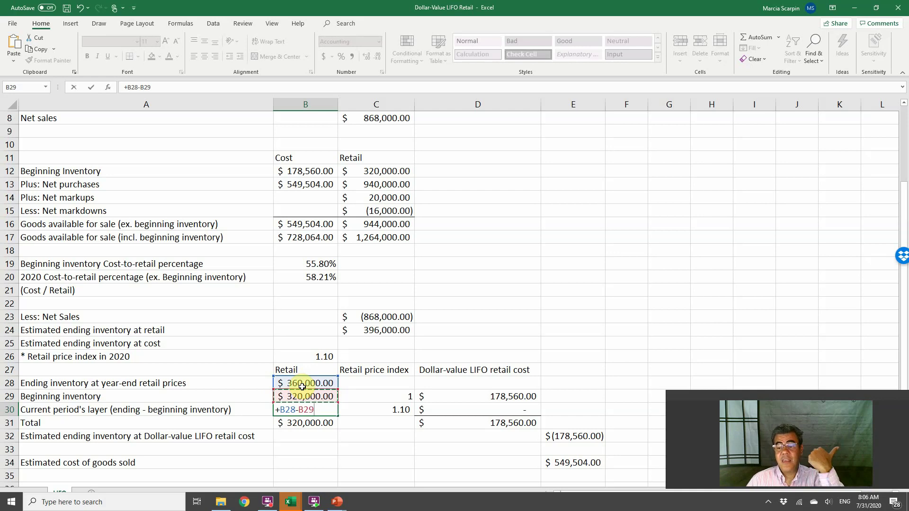
key("Return")
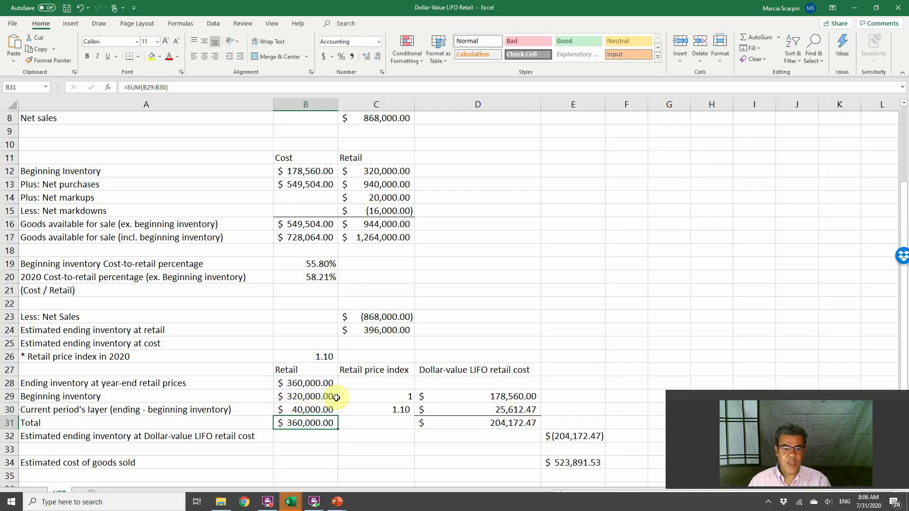
left_click(365, 395)
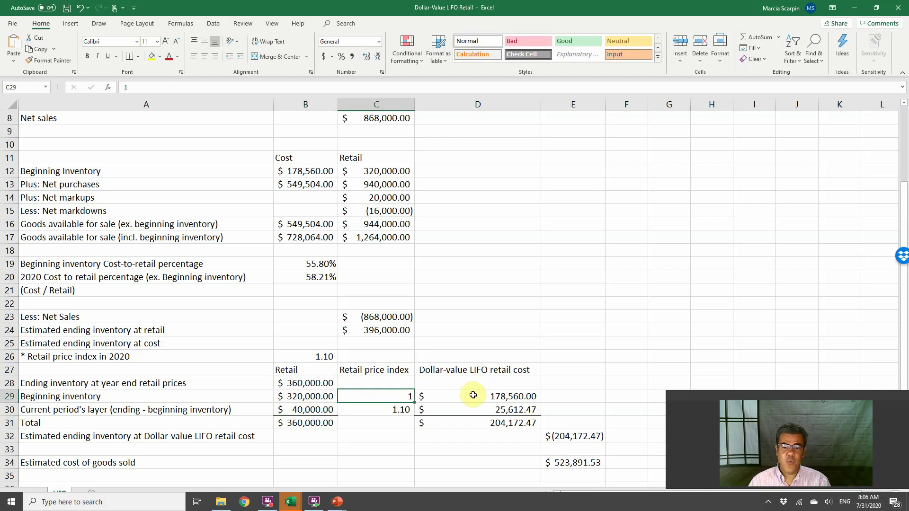
left_click(473, 395)
left_click(400, 398)
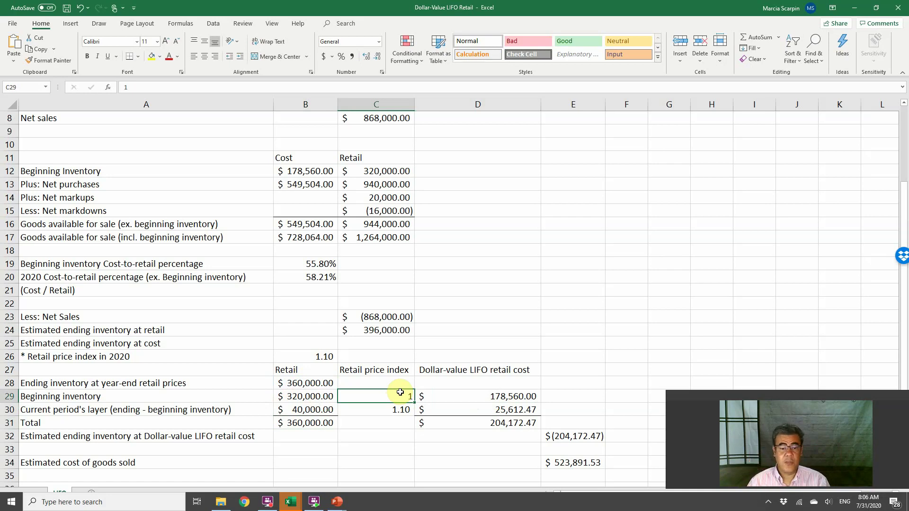
left_click(304, 410)
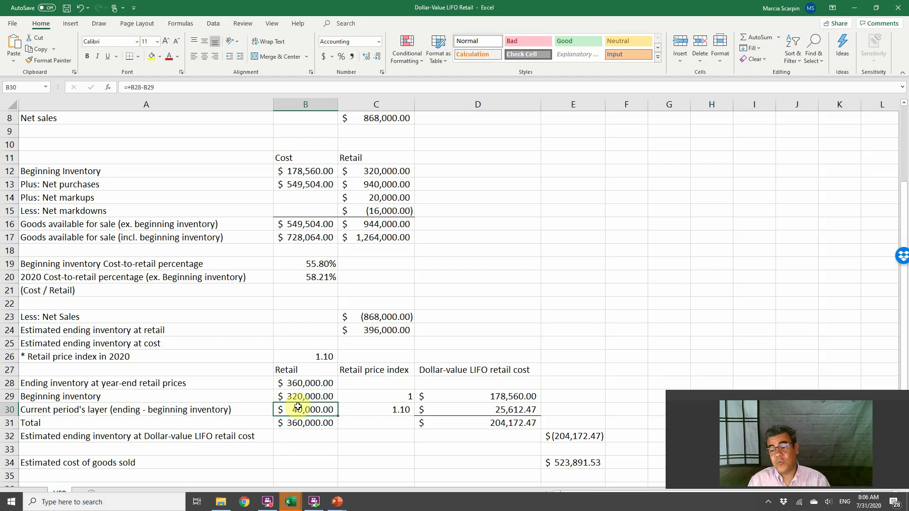
left_click(396, 406)
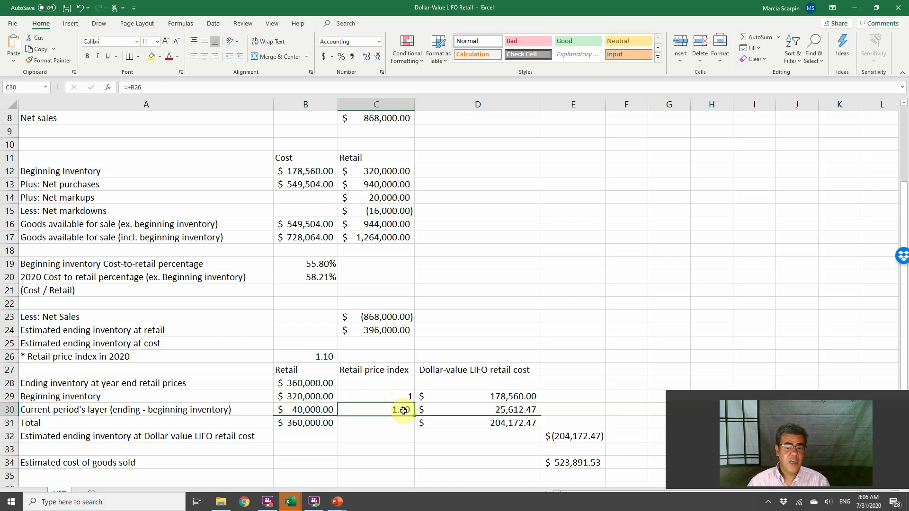
- Set D29 to =+B29*C29*B19, beginning retail times index times the 55.80% ratio
left_click(478, 397)
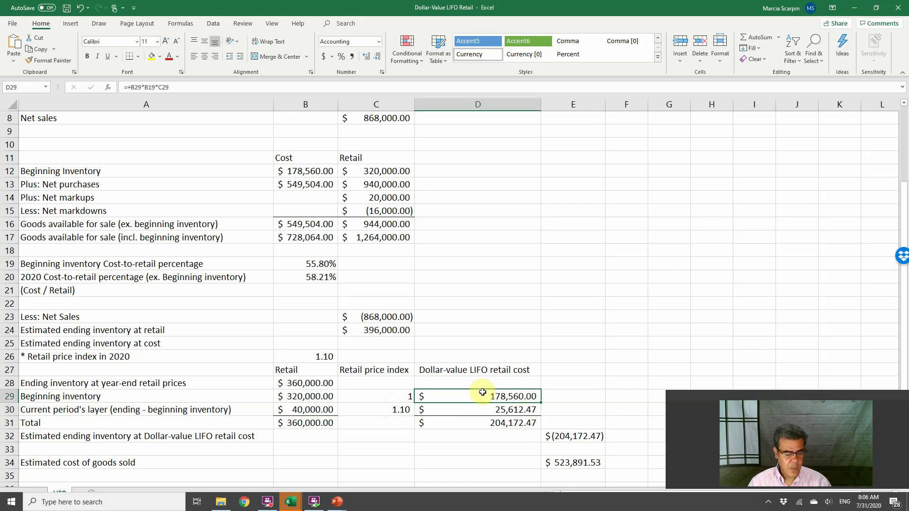
double_click(482, 392)
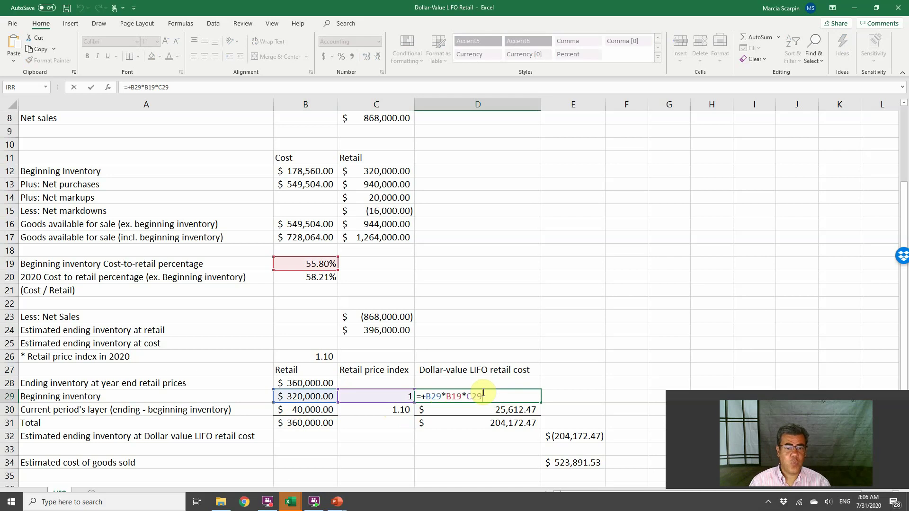
key("Escape")
type("+")
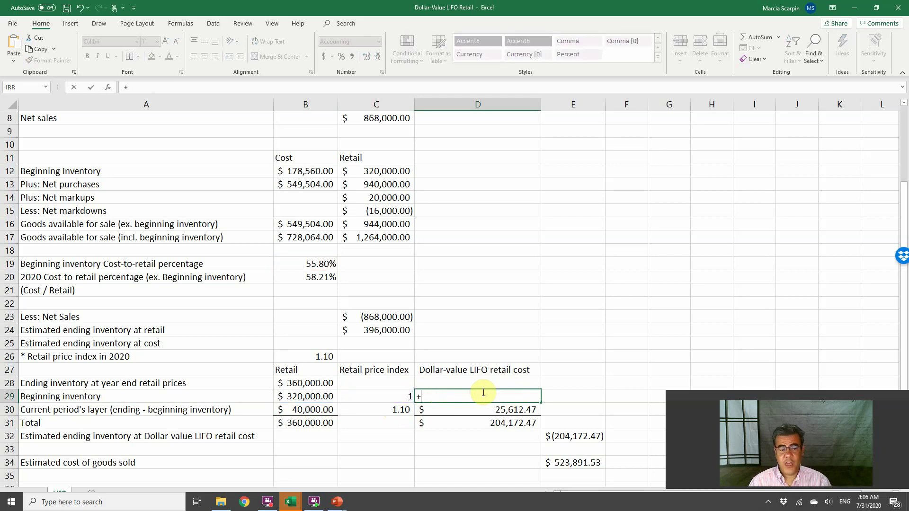
key("Left")
key("Left")
type("*")
key("Left")
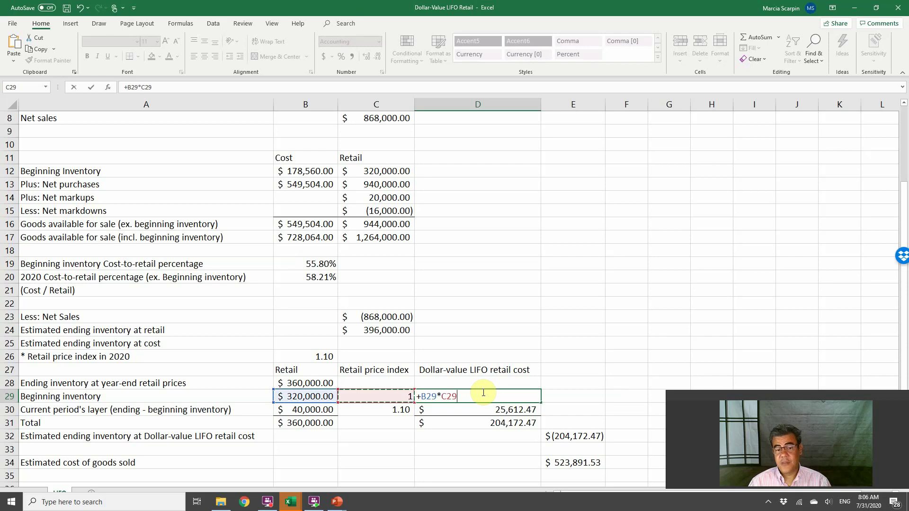
type("*")
left_click(320, 263)
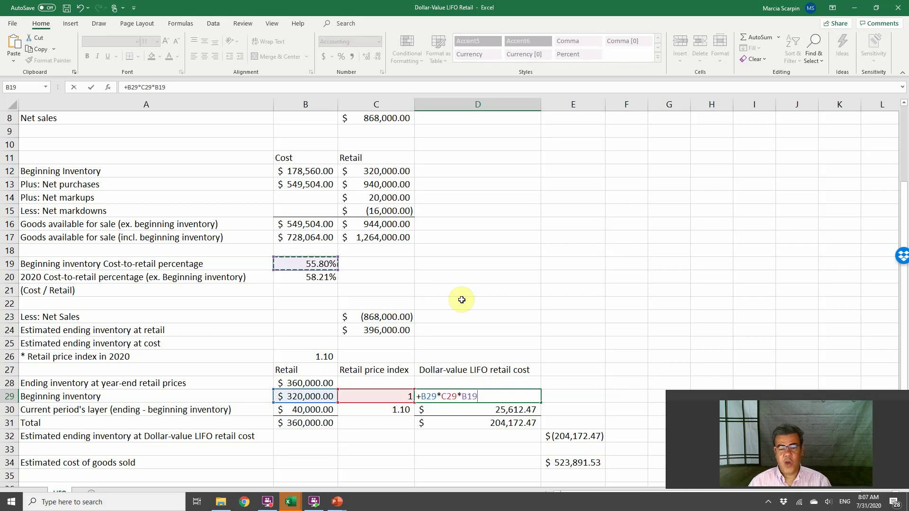
key("Return")
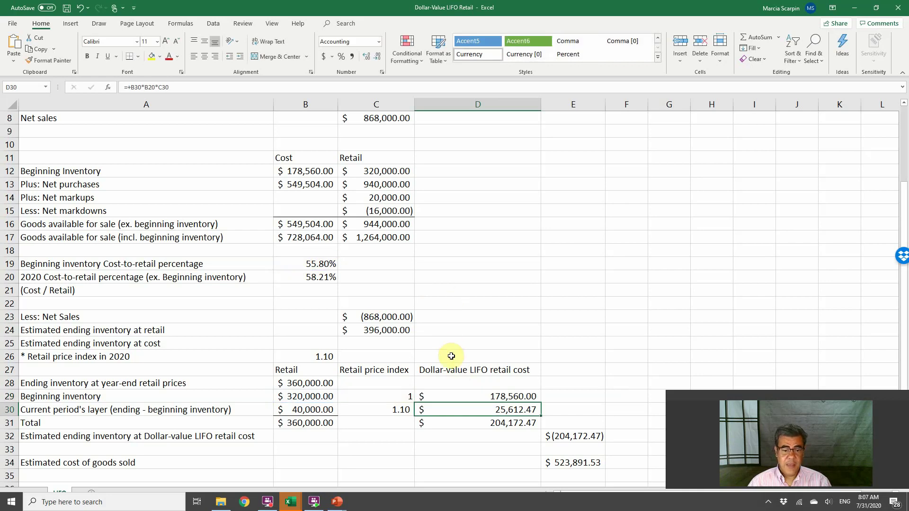
- Set D30 to the $40,000.00 layer times the 1.10 index times B20's 58.21%, $25,612.47
type("+")
key("Left")
key("Left")
type("*B20*")
left_click(395, 409)
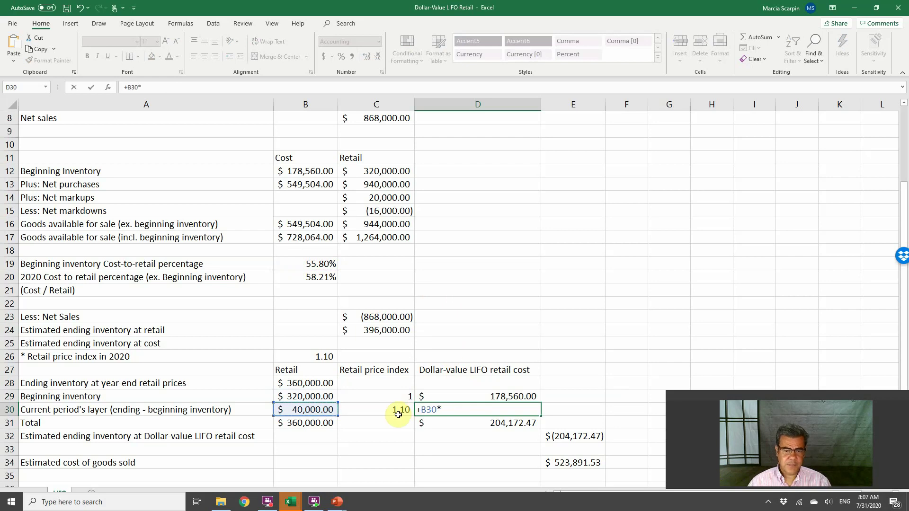
key("ctrl+Return")
key("F2")
key("Escape")
type("+D32")
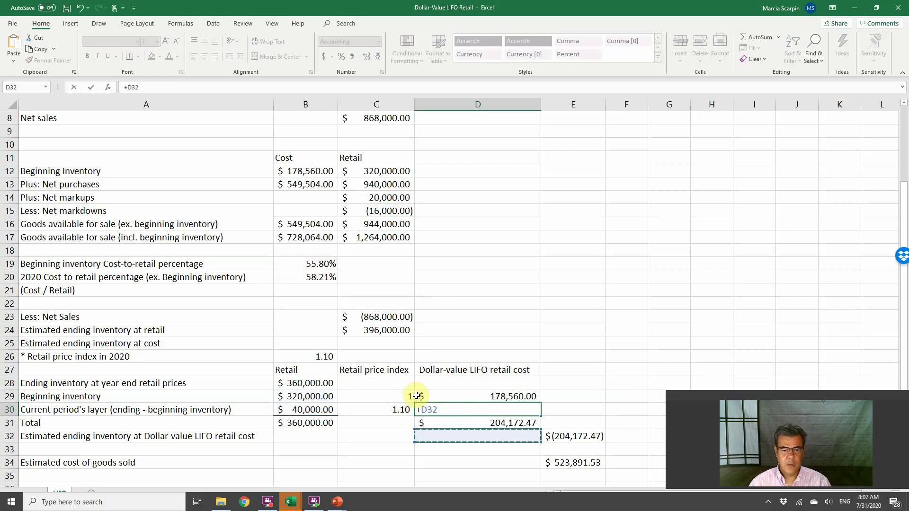
key("Left")
key("Left")
type("*")
key("Left")
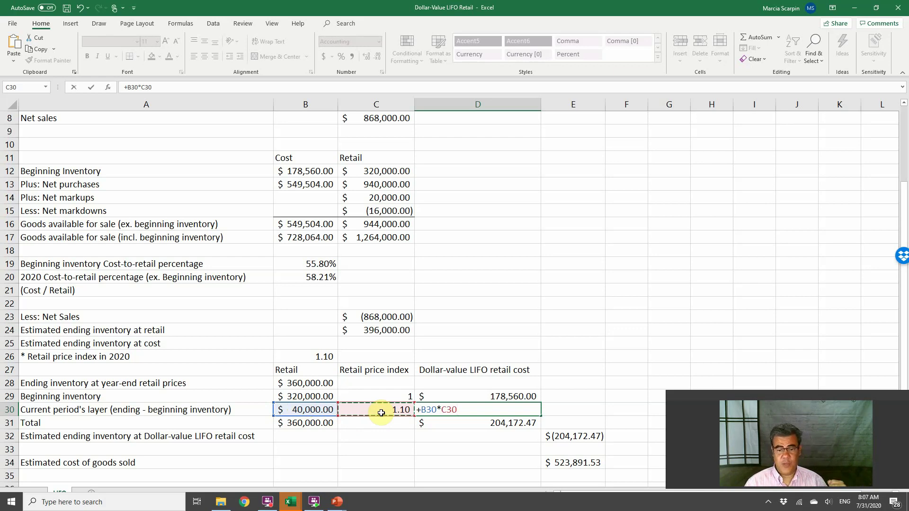
type("*")
left_click(325, 274)
key("Return")
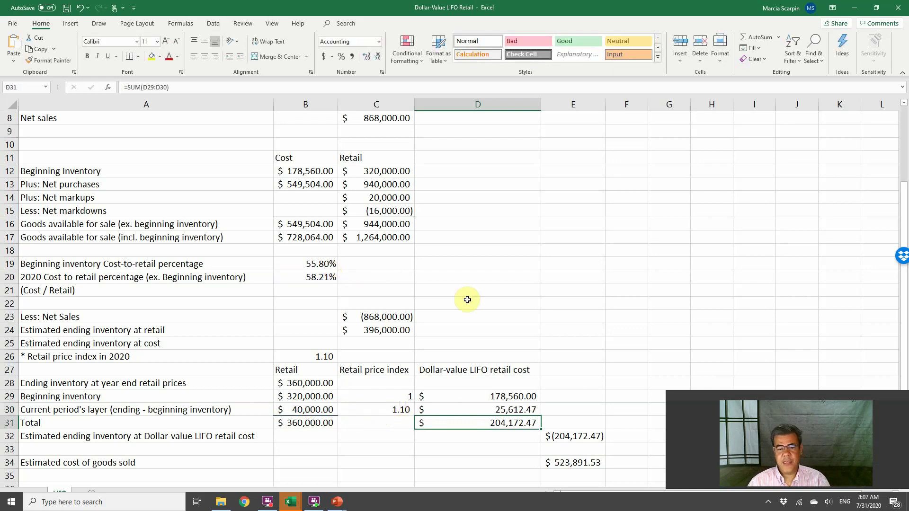
left_click(299, 385)
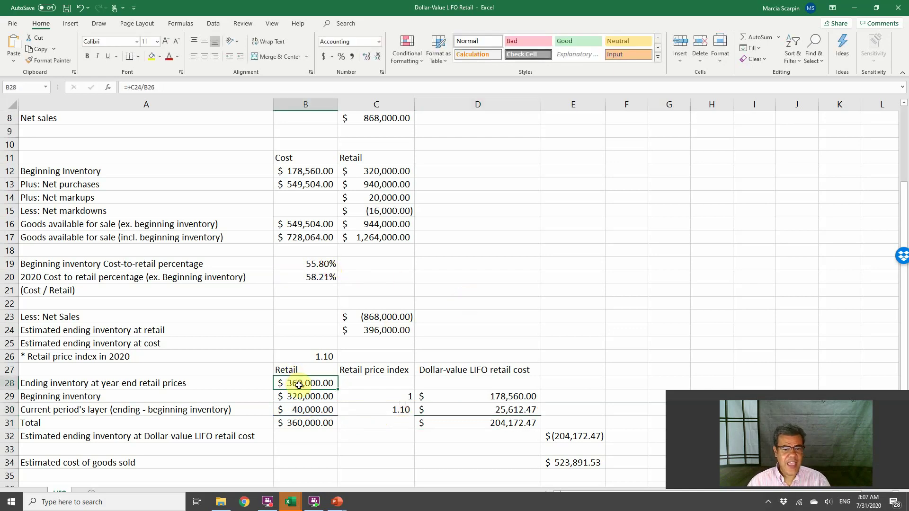
left_click(381, 330)
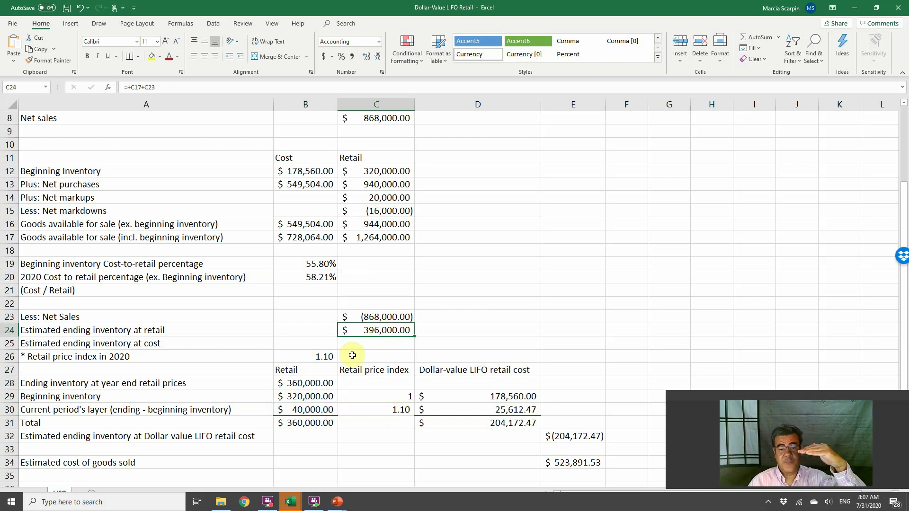
left_click(321, 410)
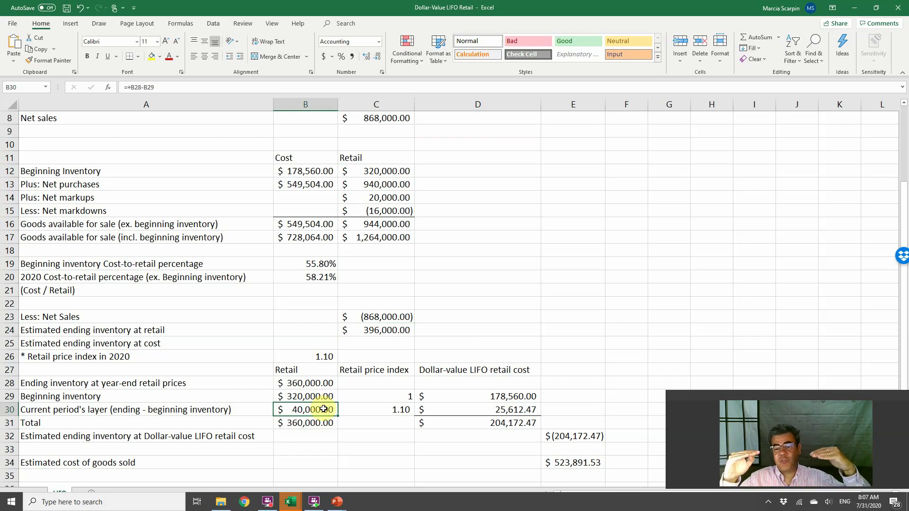
left_click(397, 402)
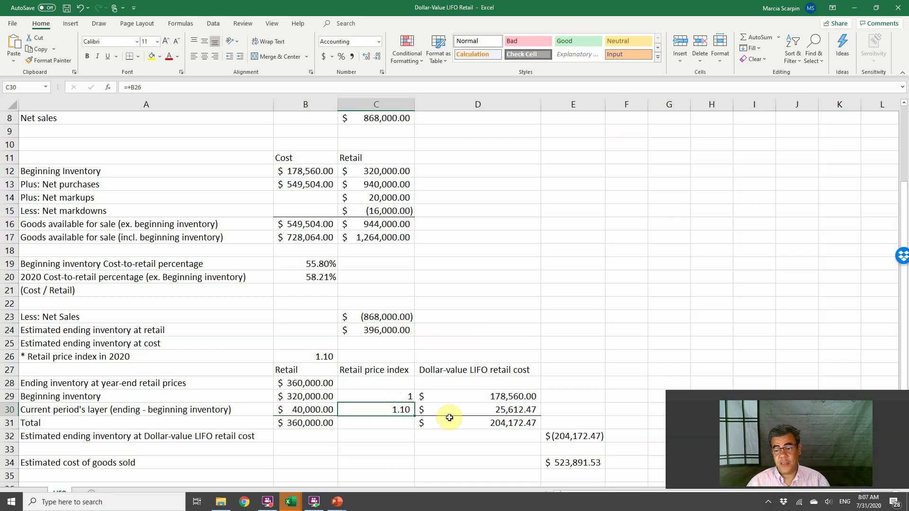
left_click(473, 422)
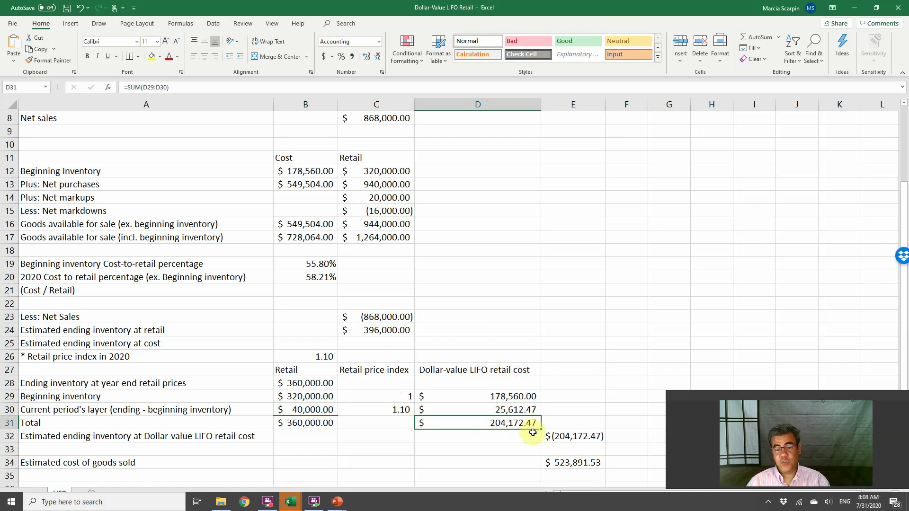
left_click(562, 432)
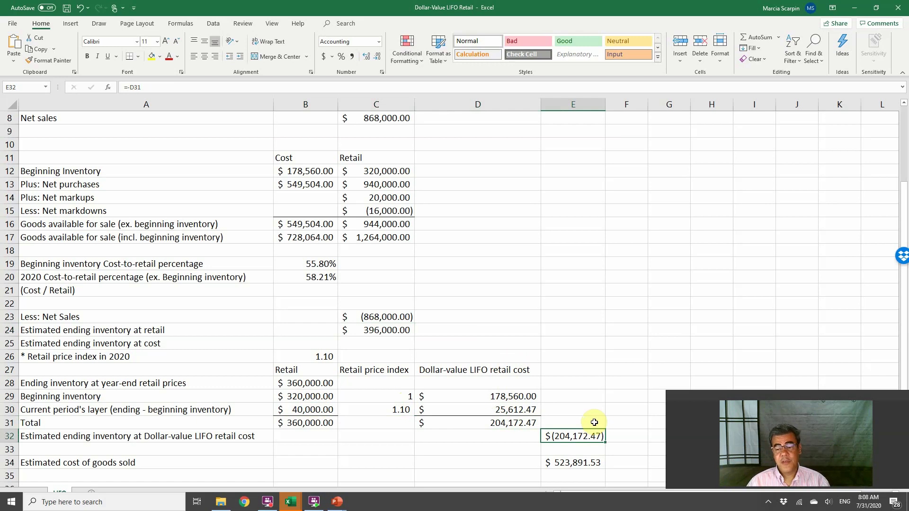
- Enter E34 as =+B17+E32, giving estimated cost of goods sold of $523,891.53
key("Down")
key("Down")
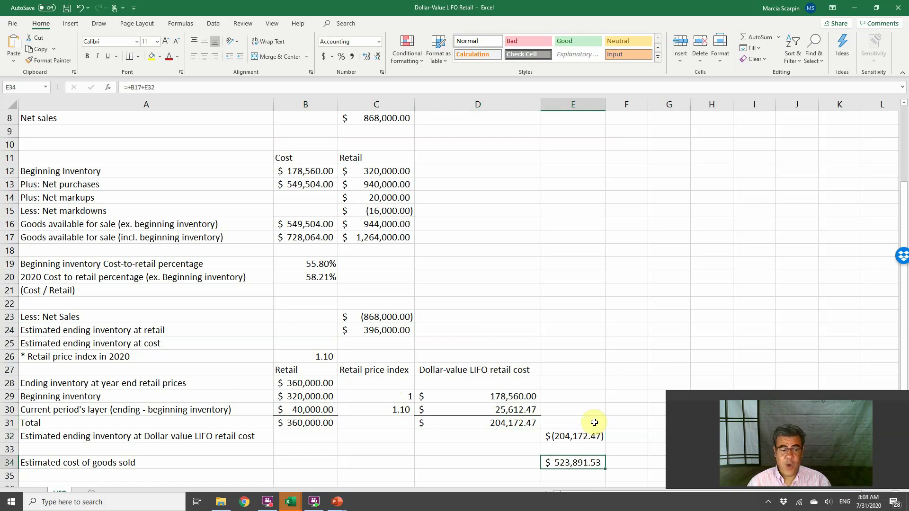
type("+")
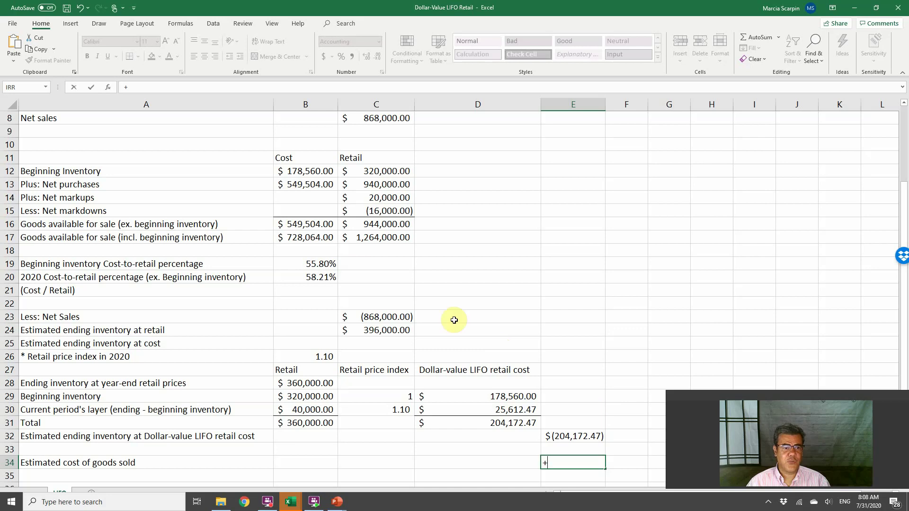
left_click(306, 240)
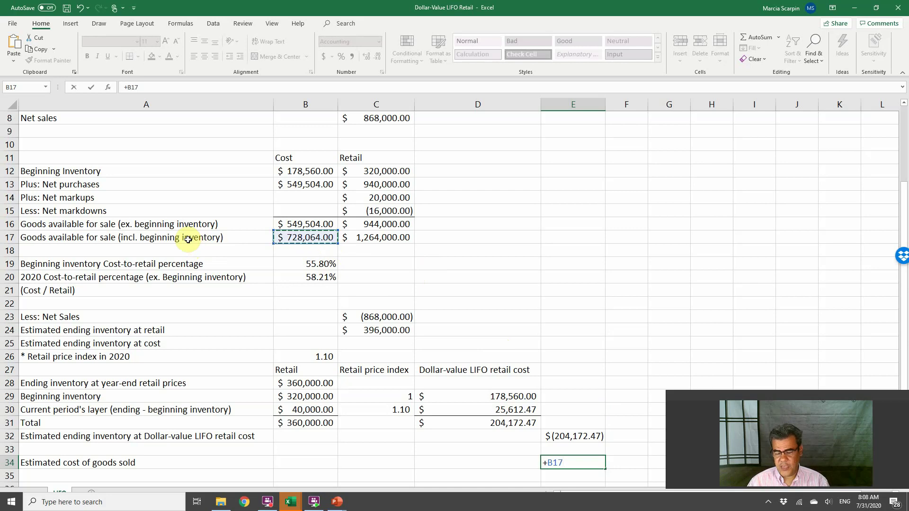
type("+")
left_click(572, 434)
key("Return")
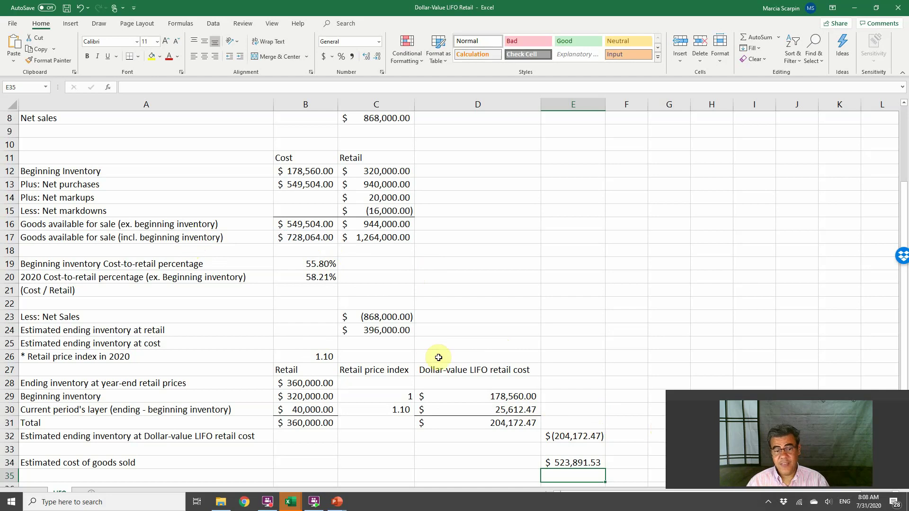
left_click(308, 357)
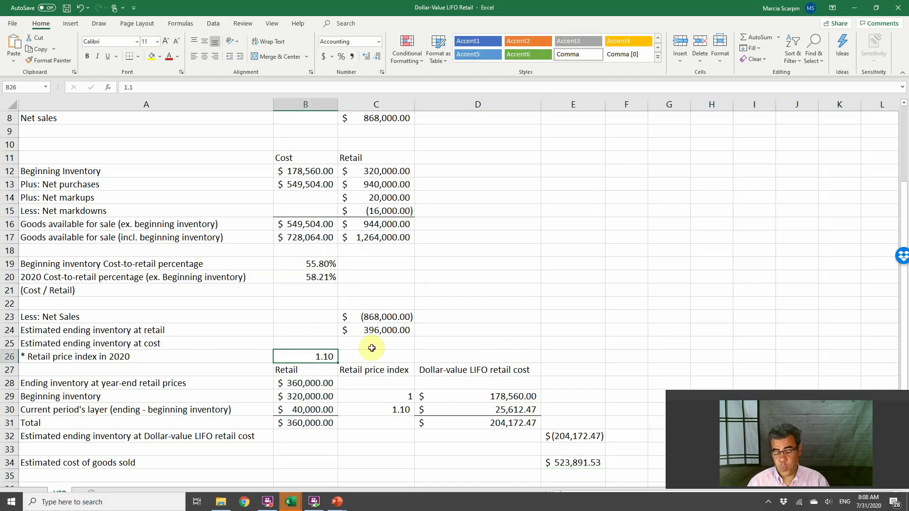
type("1")
key("Return")
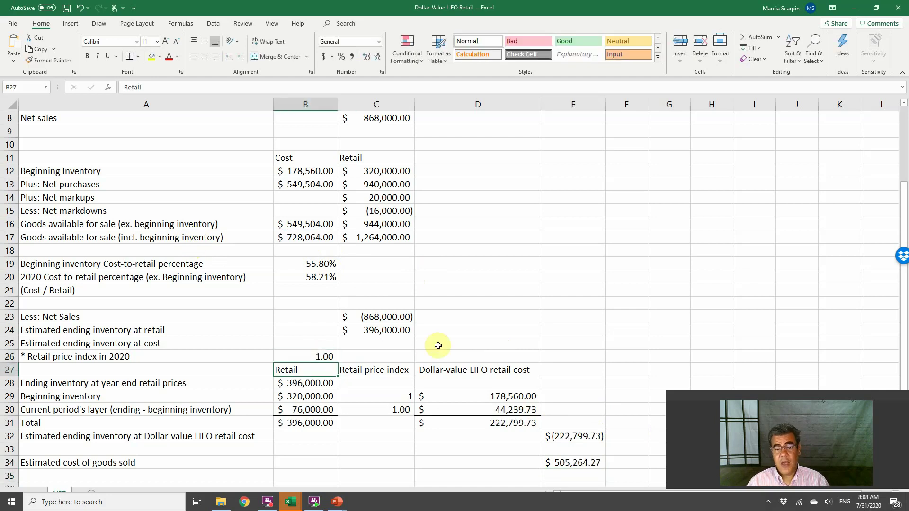
left_click(586, 462)
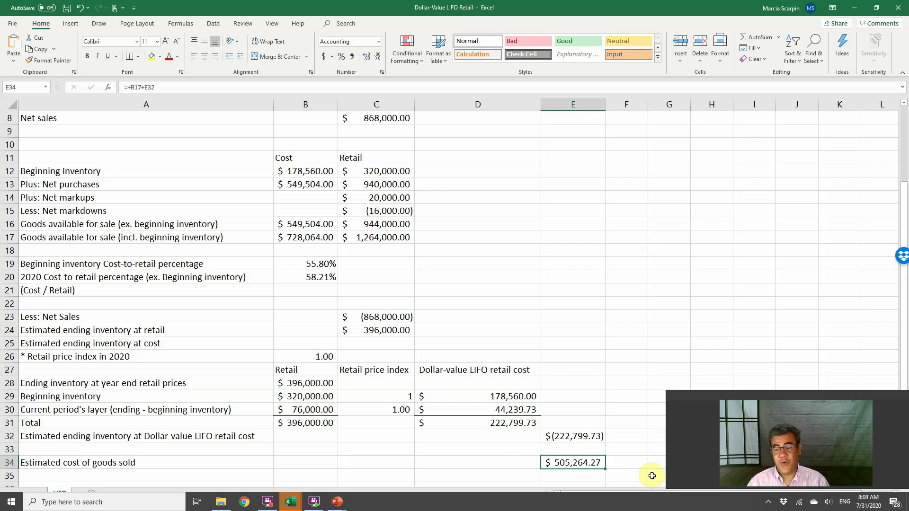
key("ctrl+z")
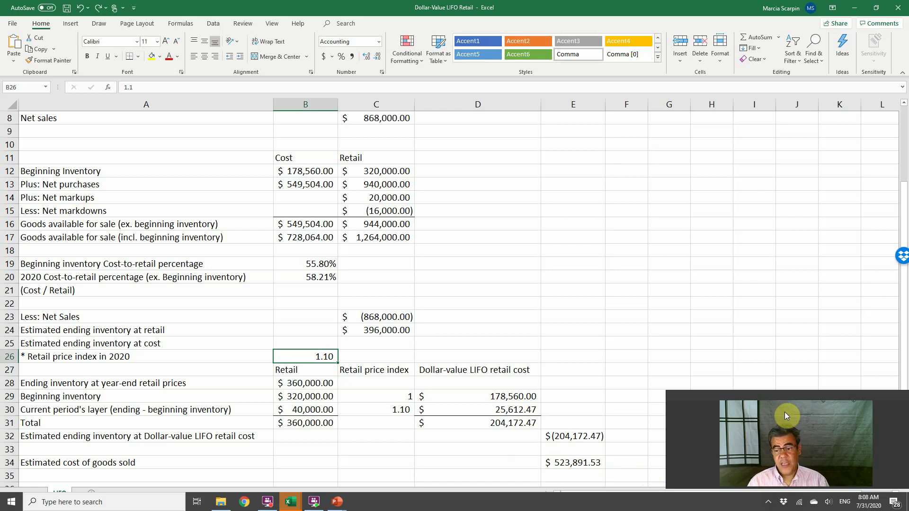
left_click(323, 411)
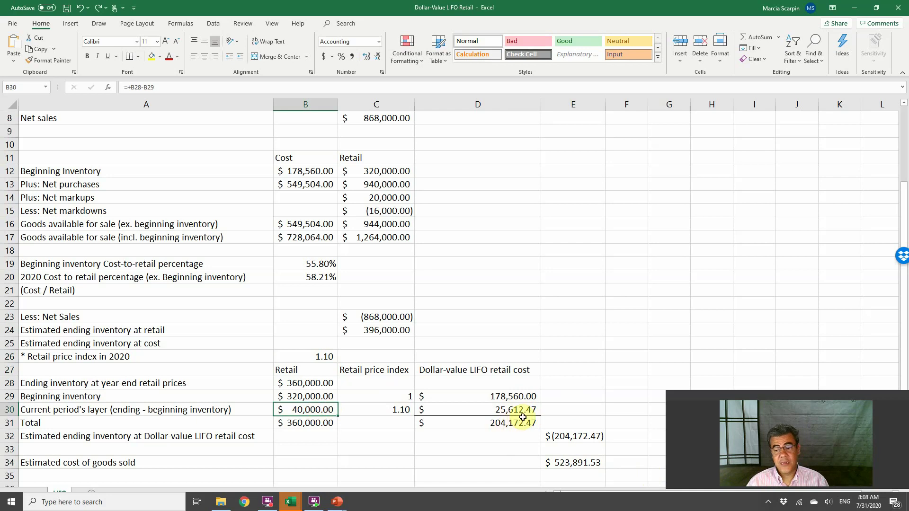